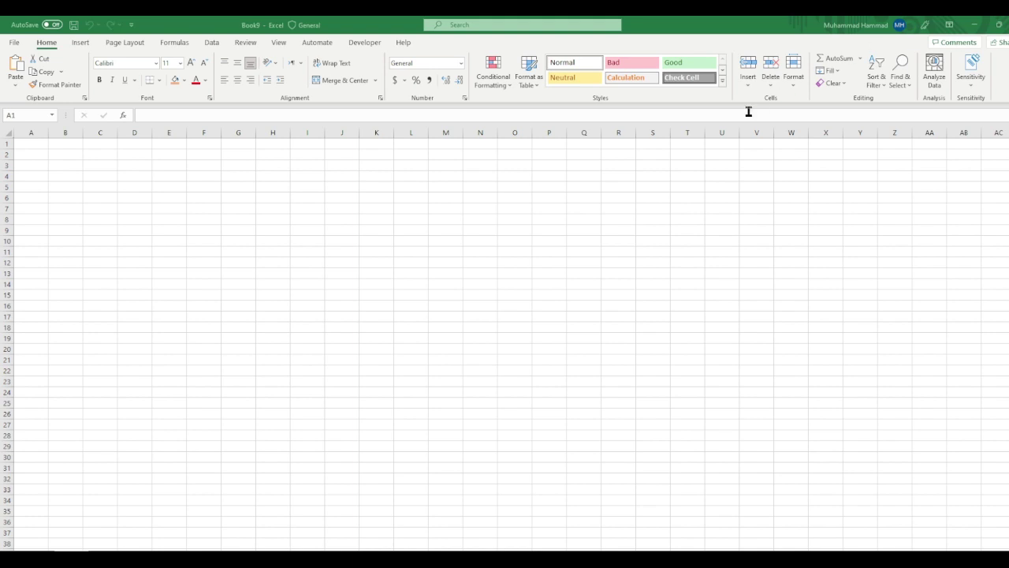
Step: Switch the blank Book9 workbook's ribbon to the Data tab
left_click(212, 44)
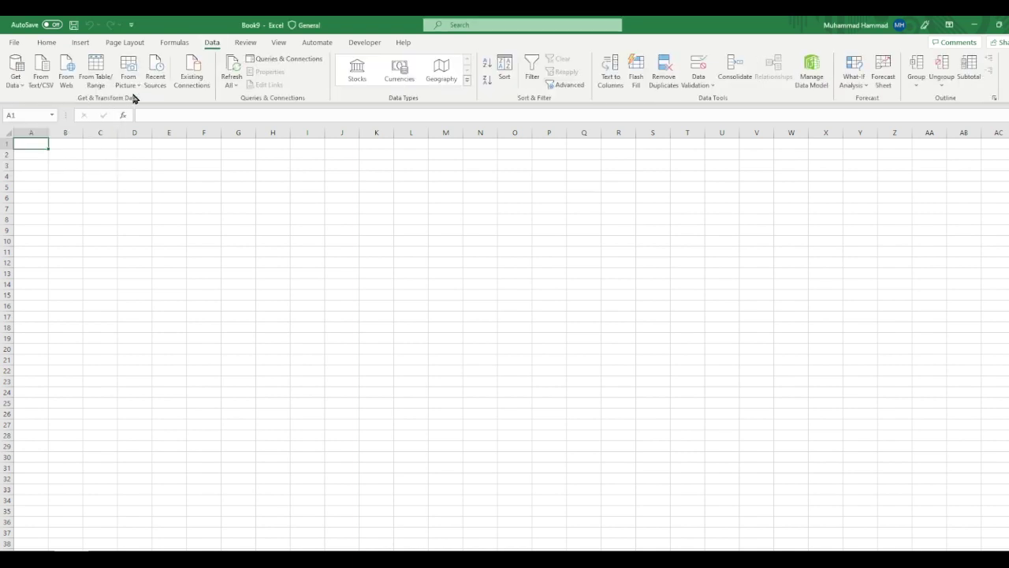
Step: Import ms-excel-exercises.pdf using Get Data > From File > From PDF
left_click(18, 79)
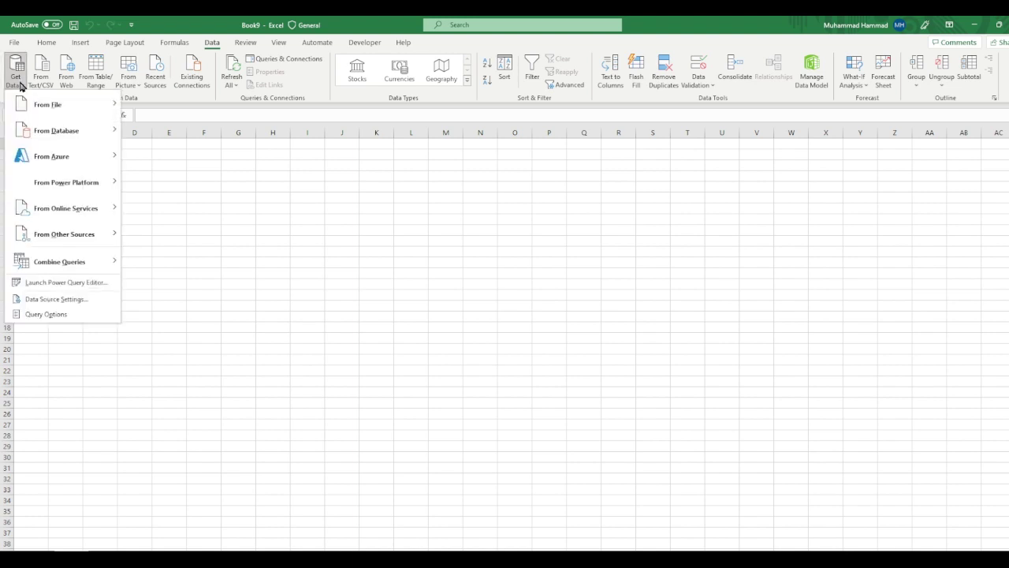
left_click(19, 81)
left_click(19, 80)
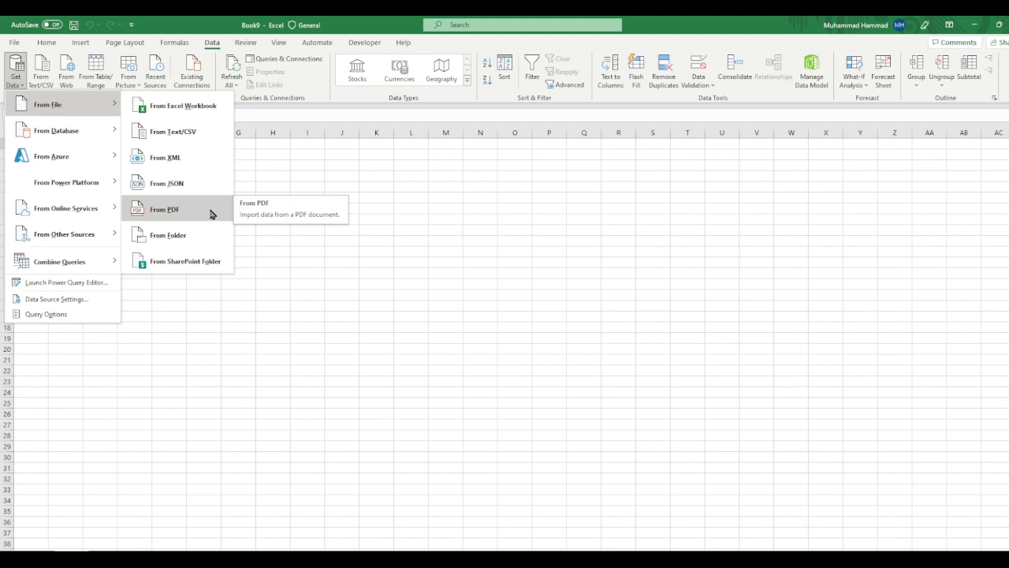
left_click(211, 214)
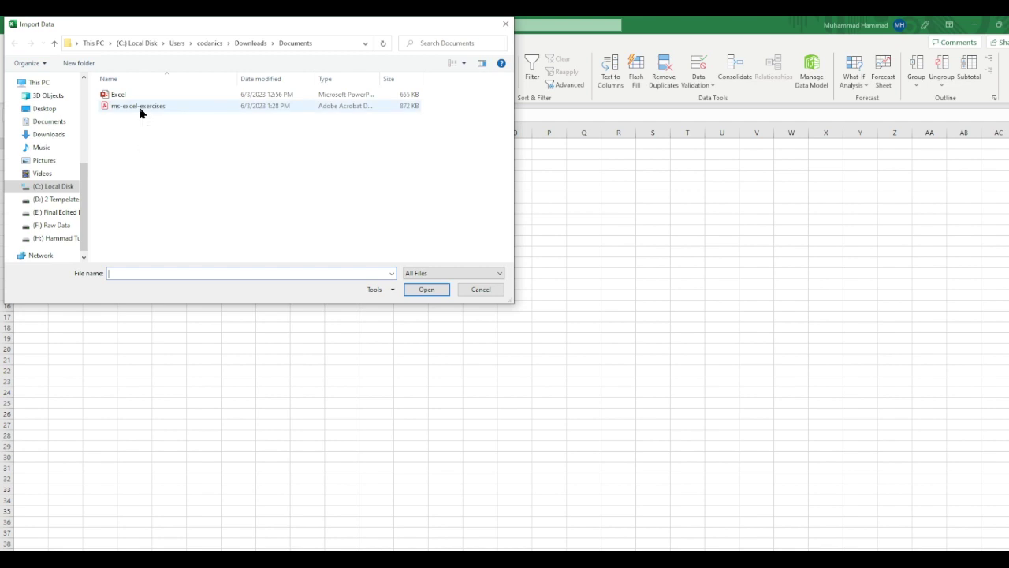
left_click(140, 109)
left_click(413, 289)
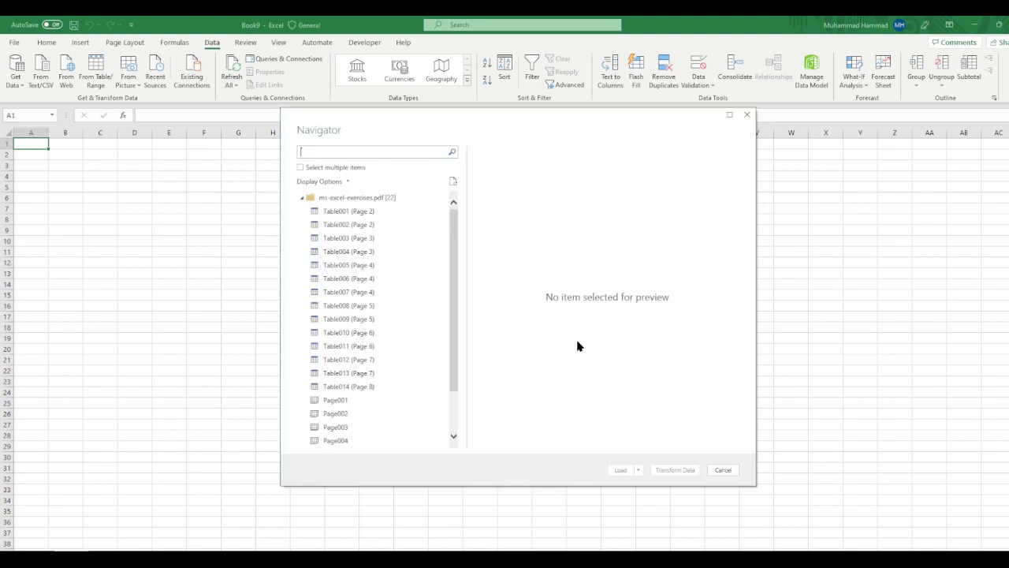
Step: Preview Table001 through Table007 in the Navigator, ending on Table009 (Page 5)
left_click(338, 212)
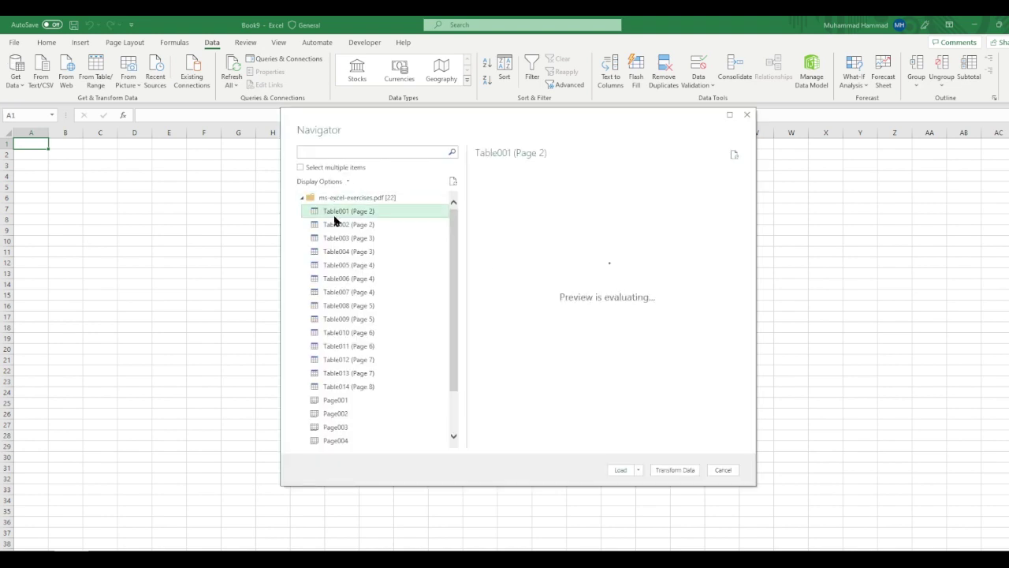
left_click(339, 225)
left_click(339, 238)
left_click(340, 251)
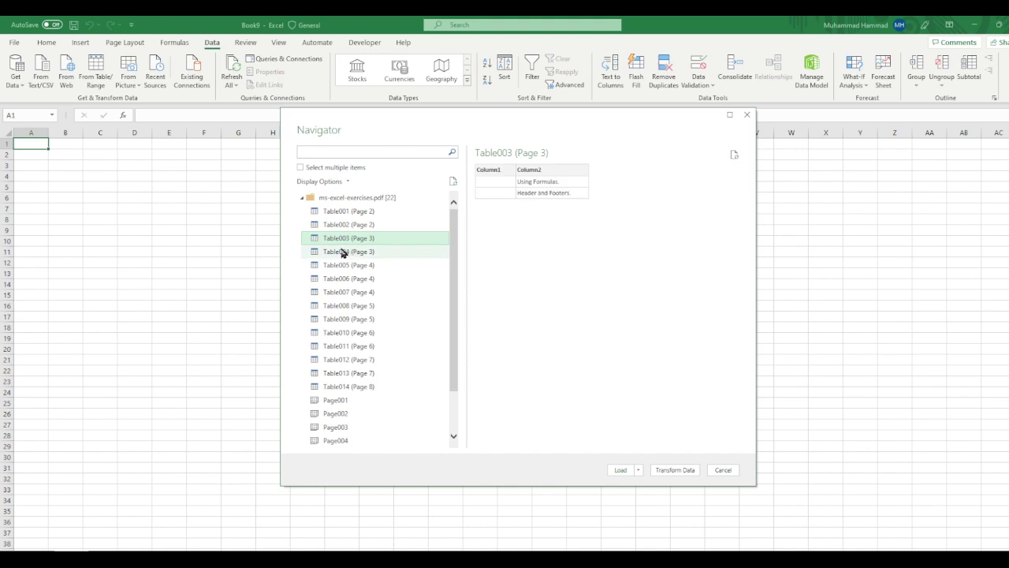
left_click(340, 265)
left_click(341, 279)
left_click(340, 292)
left_click(340, 319)
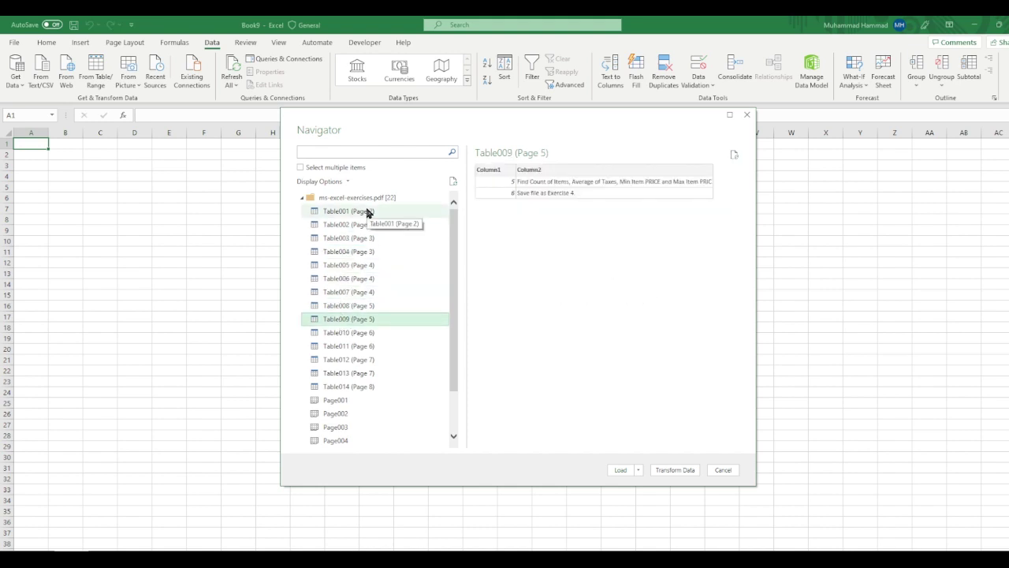
Step: Select Table001, Table003, Table006, Table008 and Table012 together and load them
left_click(301, 168)
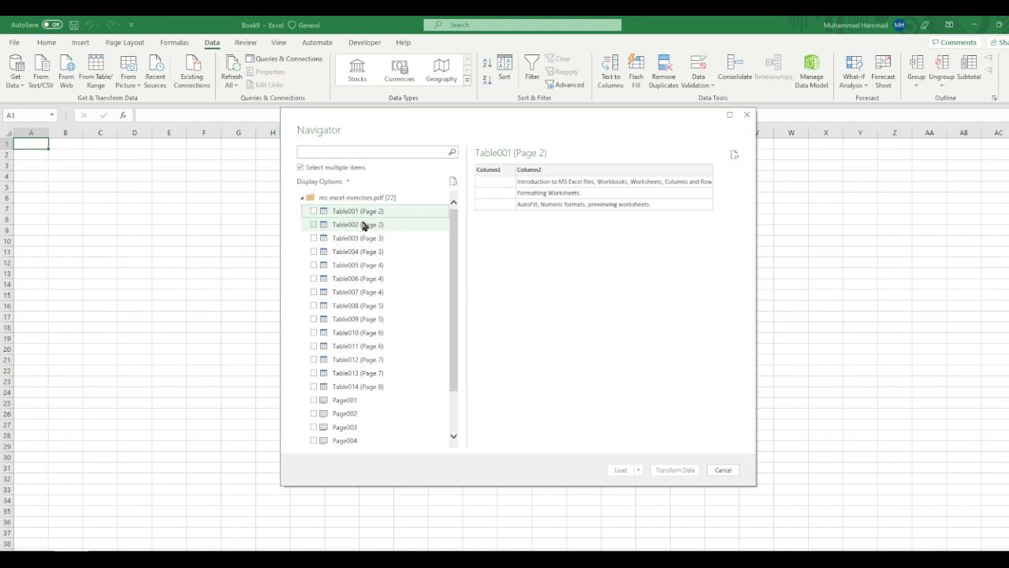
left_click(313, 211)
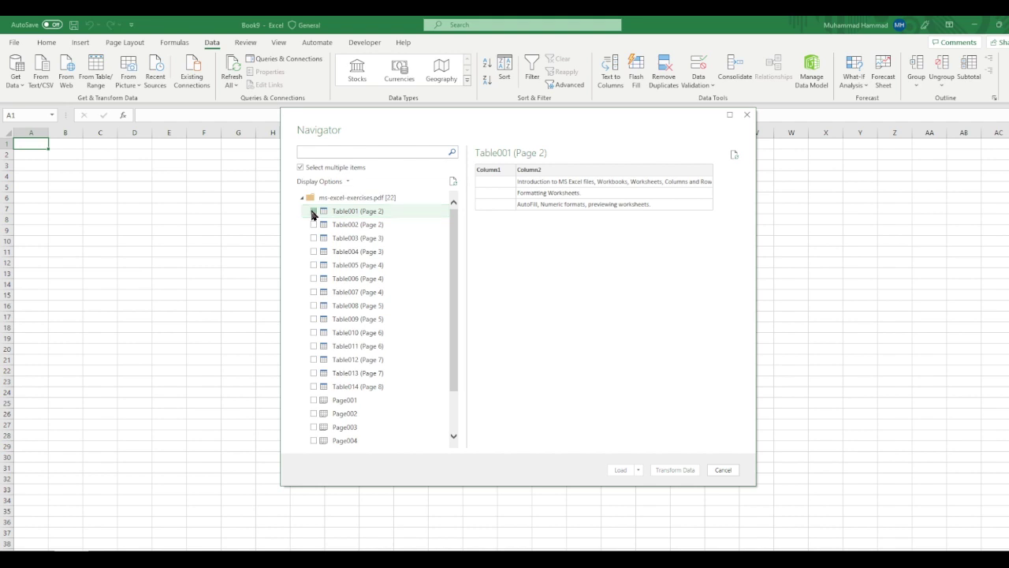
left_click(314, 239)
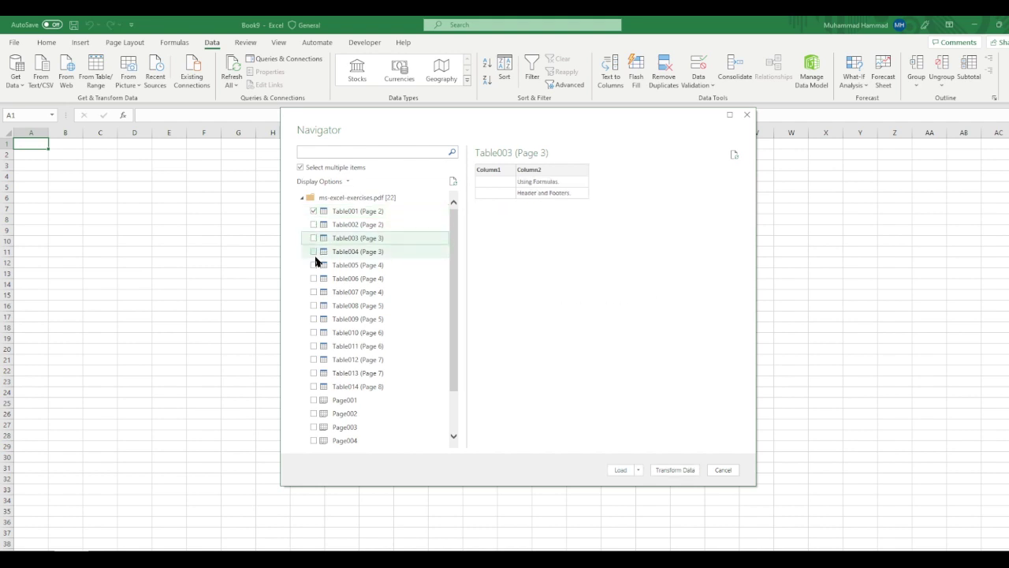
left_click(314, 238)
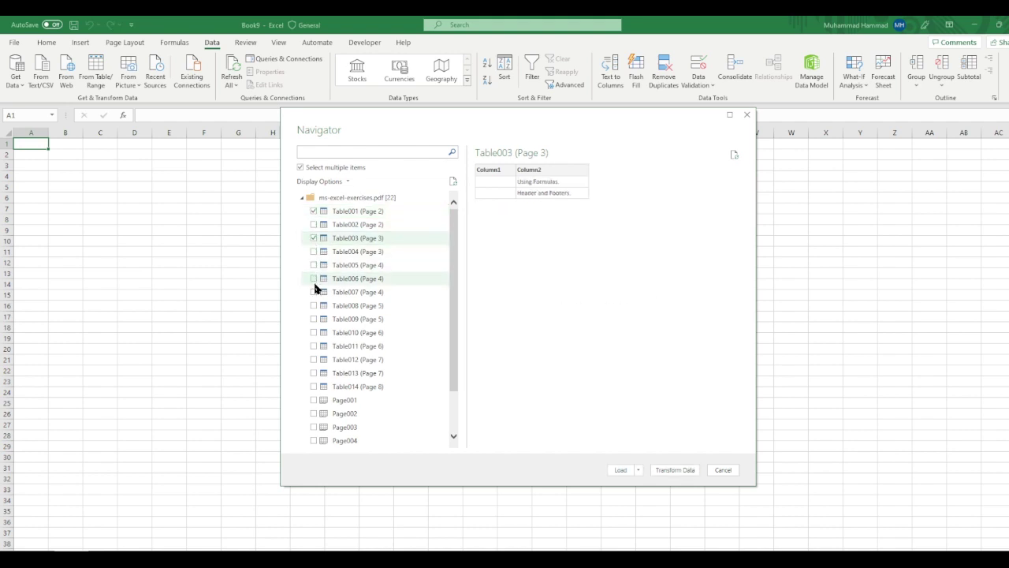
left_click(313, 279)
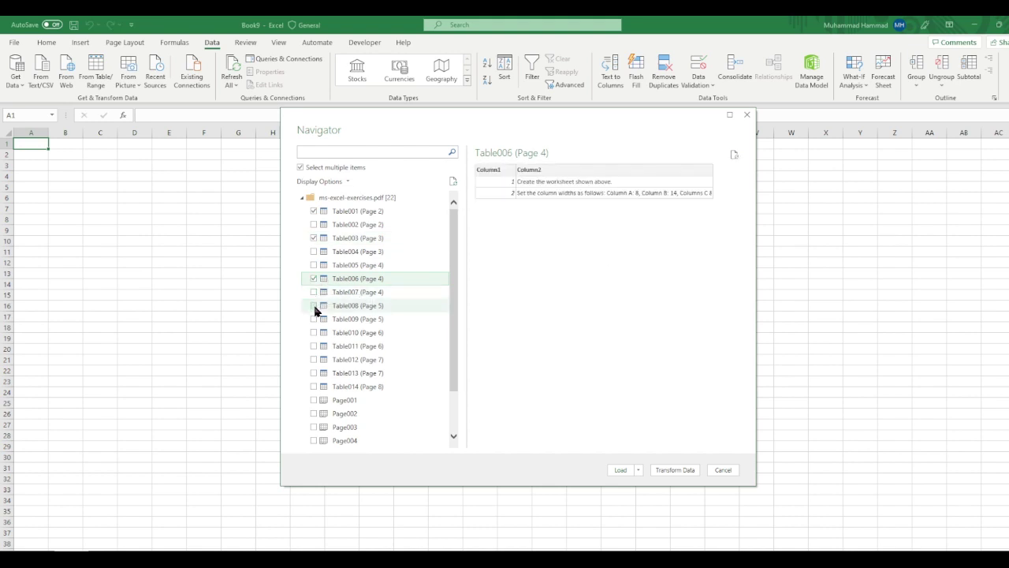
left_click(314, 307)
left_click(314, 360)
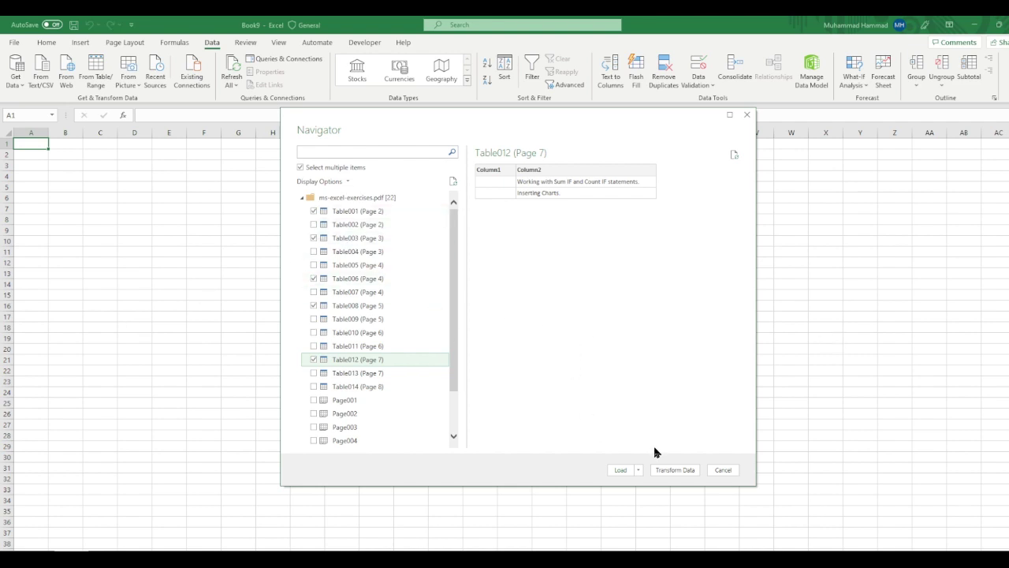
left_click(628, 473)
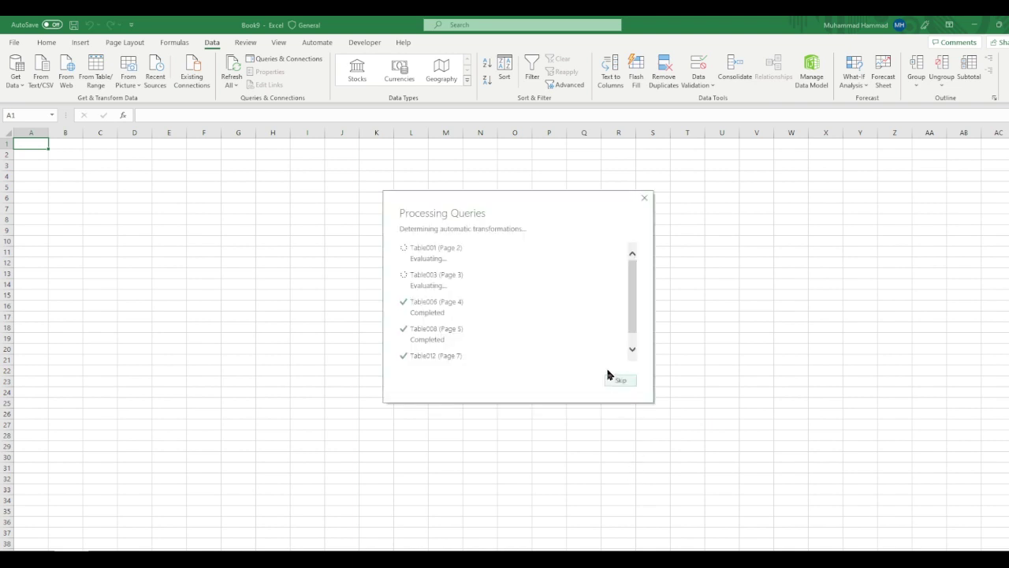
Step: Skip query processing and let all five queries finish loading with their row counts
left_click(611, 378)
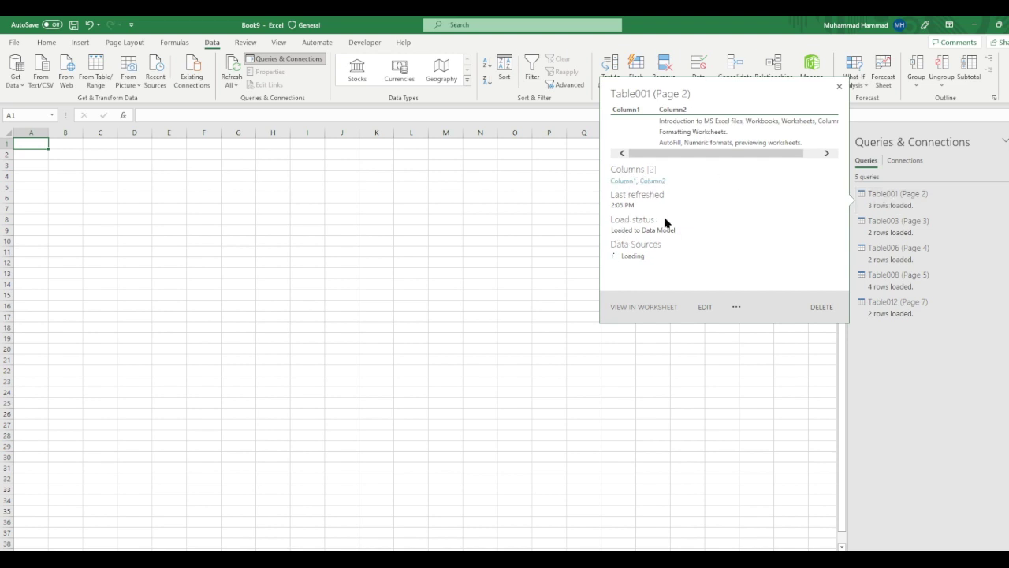
mouse_move(898, 199)
left_click(558, 285)
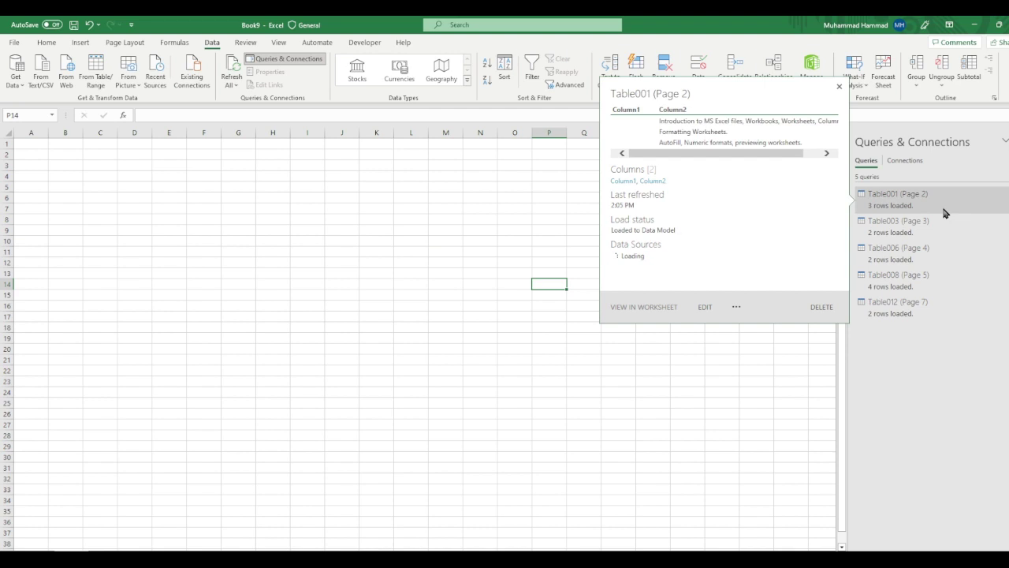
Step: Open the Load To options for the Table001 (Page 2) query
right_click(868, 201)
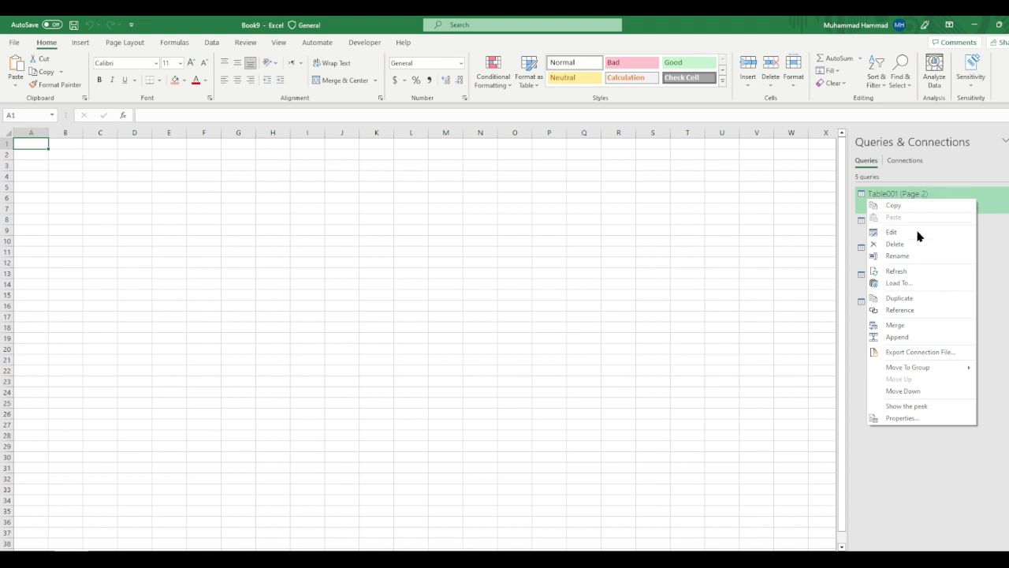
left_click(922, 283)
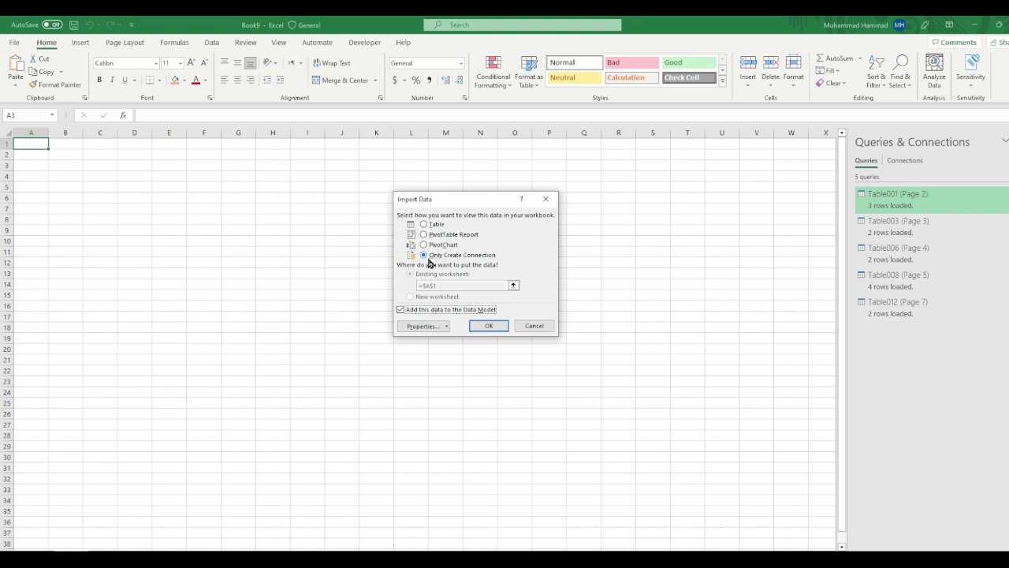
Step: Load Table001 as a worksheet table at A1, then Table006 as a table on a new sheet
left_click(427, 225)
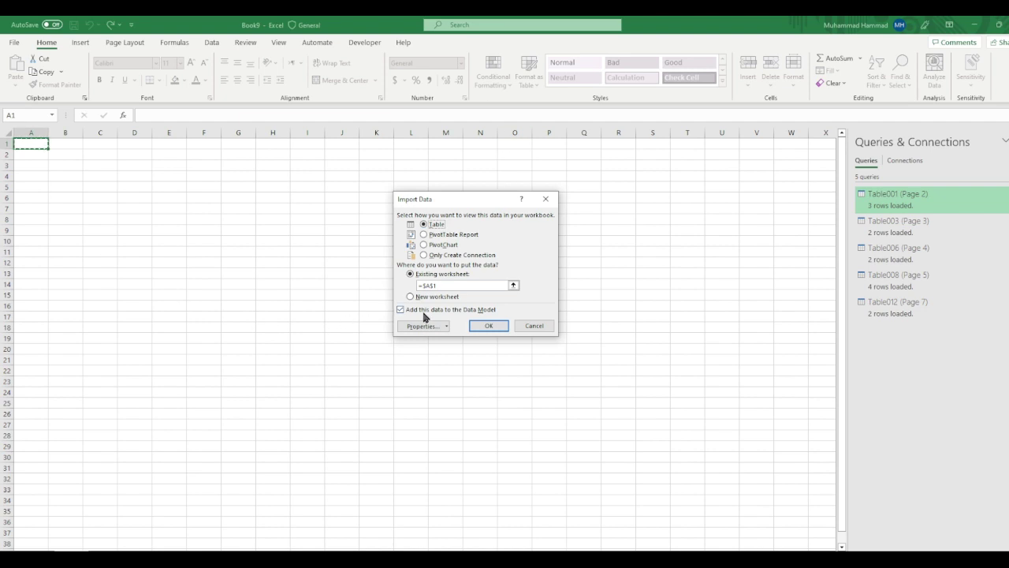
left_click(488, 325)
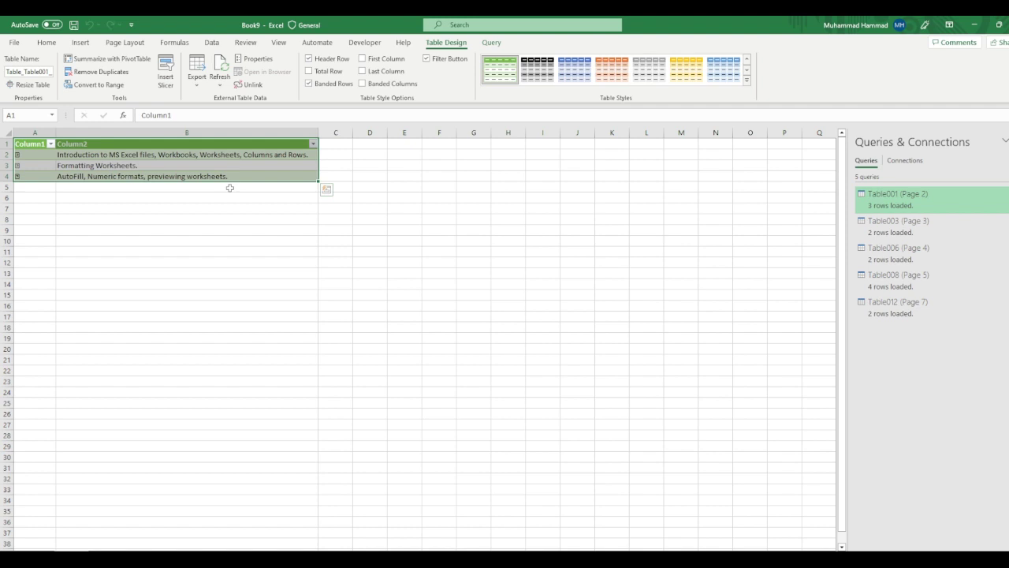
right_click(954, 251)
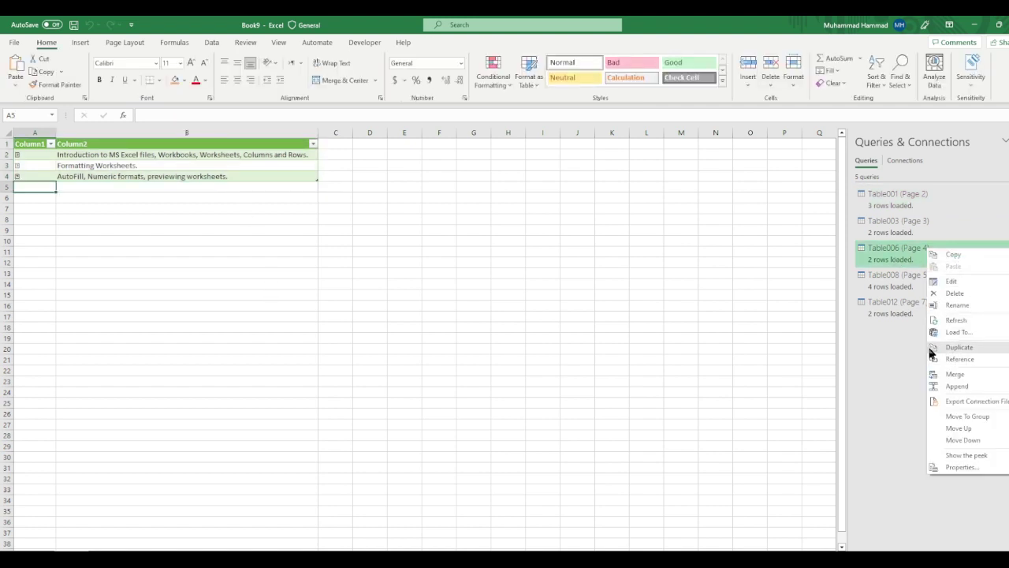
left_click(950, 332)
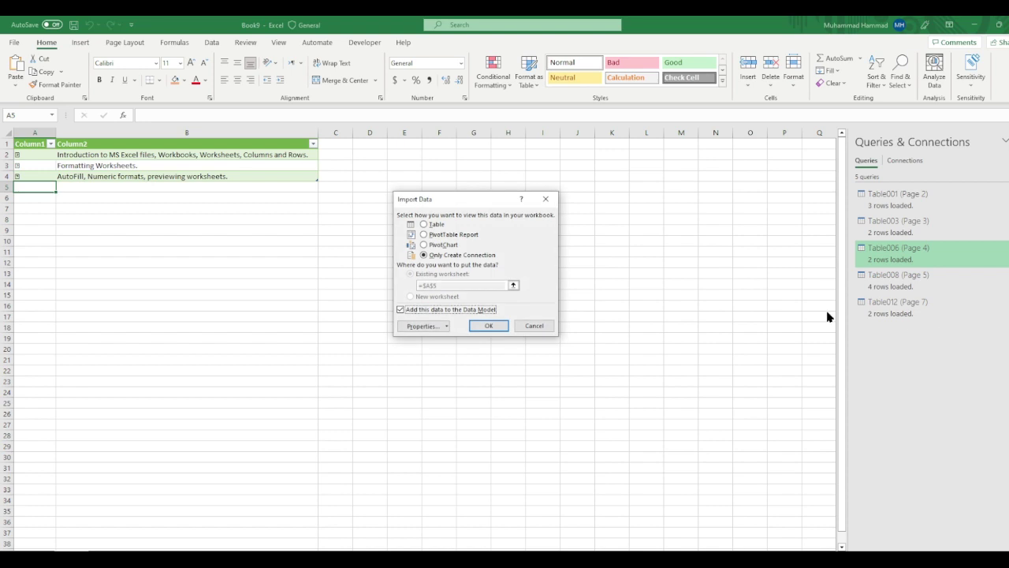
left_click(425, 225)
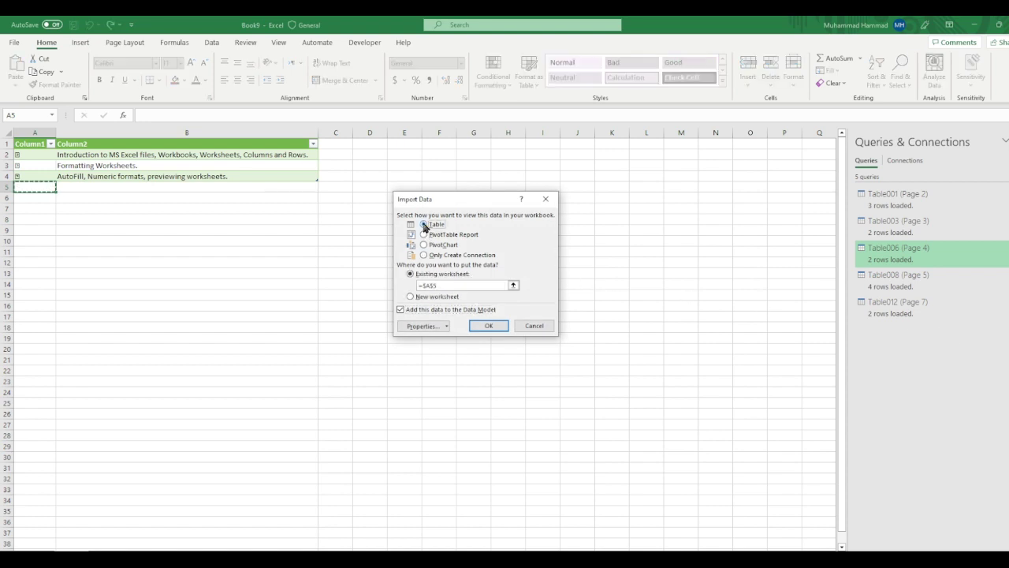
left_click(434, 297)
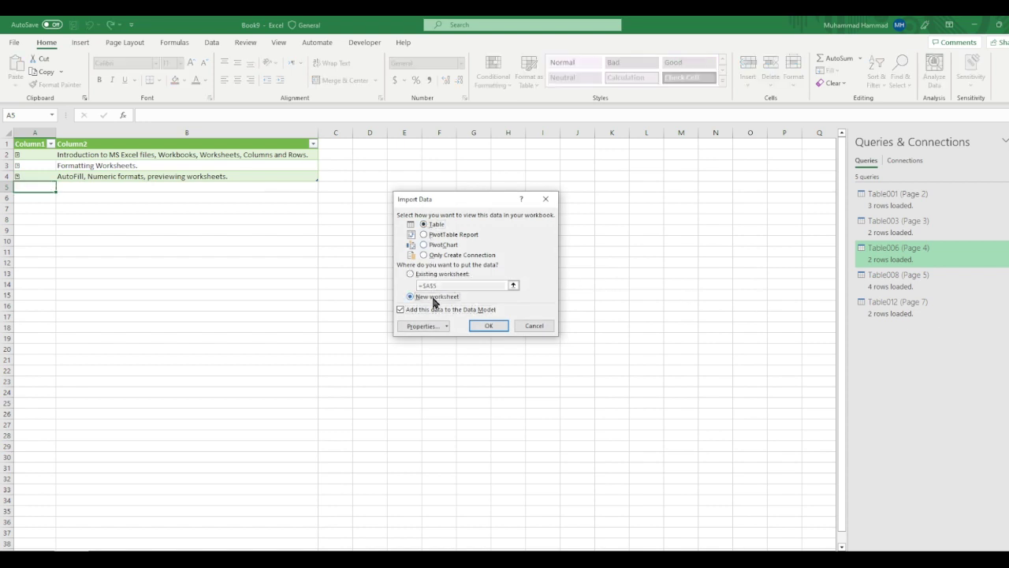
left_click(488, 326)
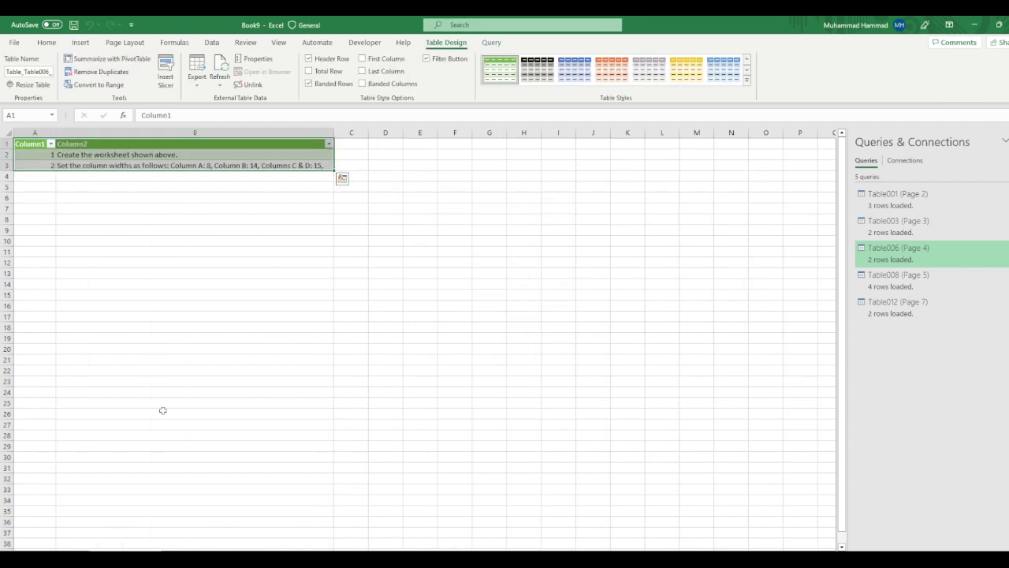